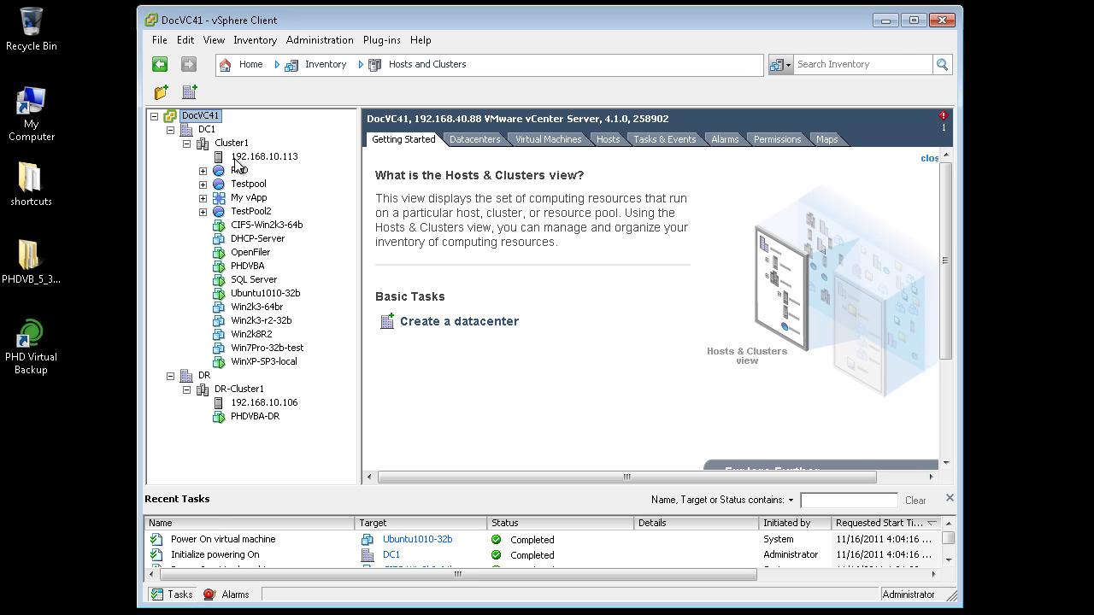
Review the DC1 and DR datacenters and their backup appliances, PHDVBA and PHDVBA-DR, in the inventory.
{"action": "left_click", "coordinate": [212, 130]}
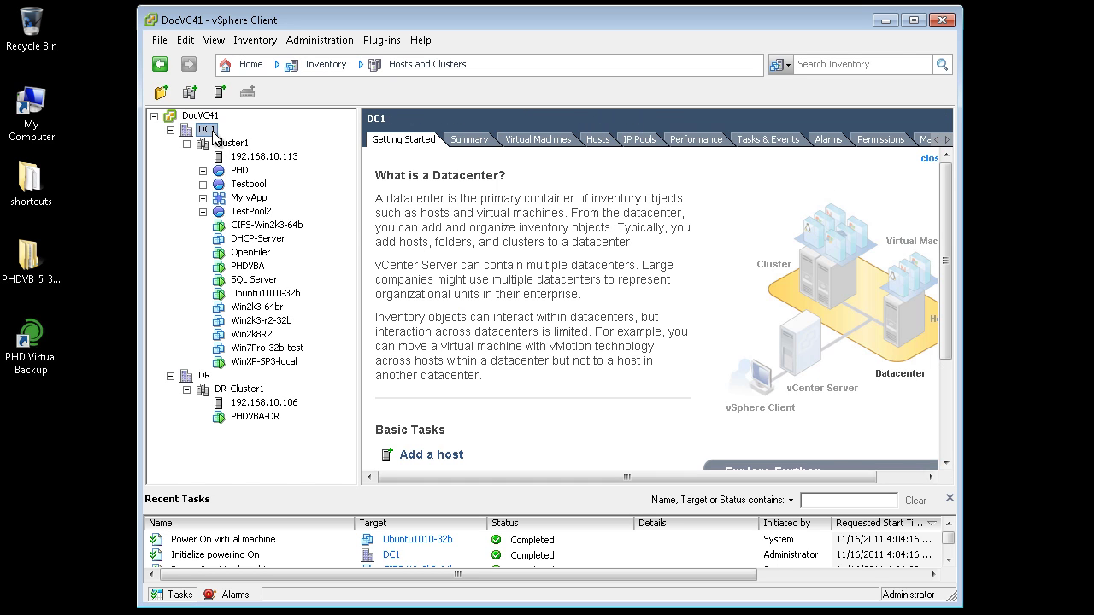
{"action": "left_click", "coordinate": [259, 267]}
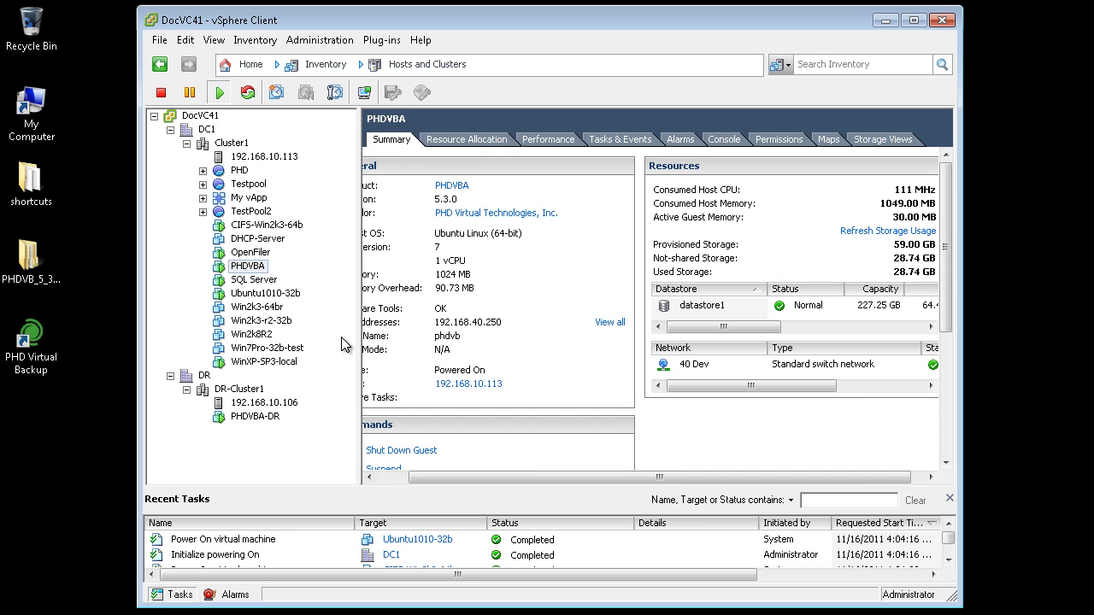
{"action": "left_click", "coordinate": [391, 479]}
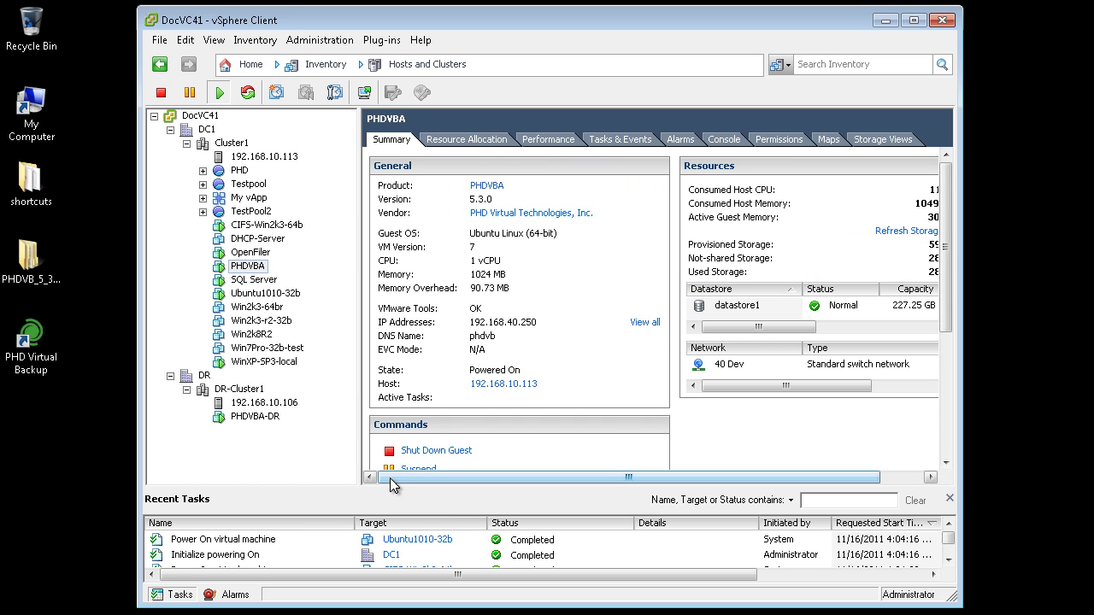
{"action": "left_click", "coordinate": [212, 379]}
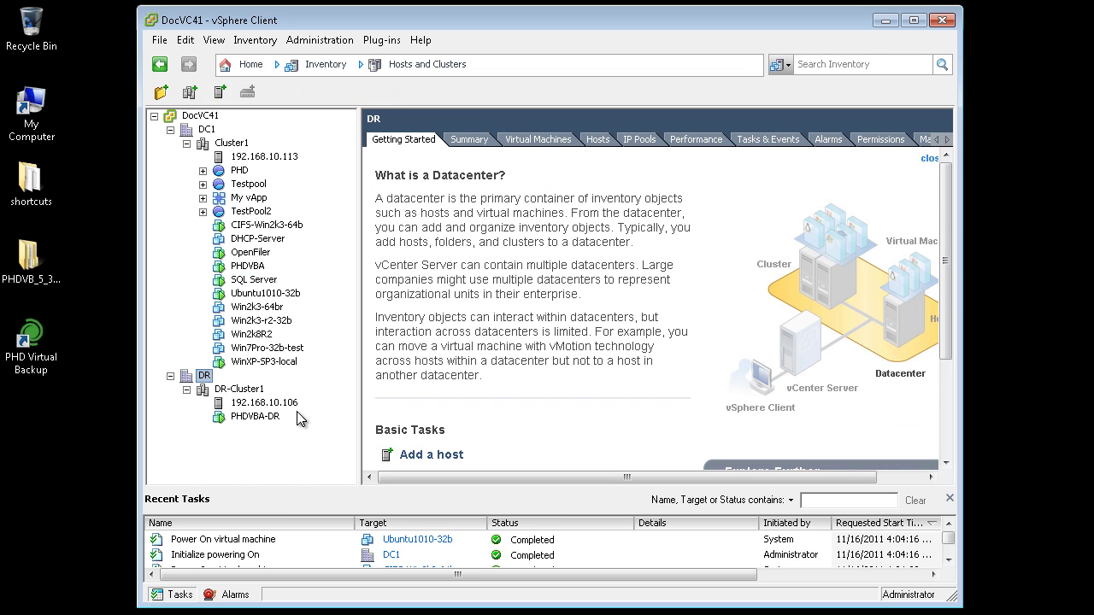
{"action": "left_click", "coordinate": [267, 417]}
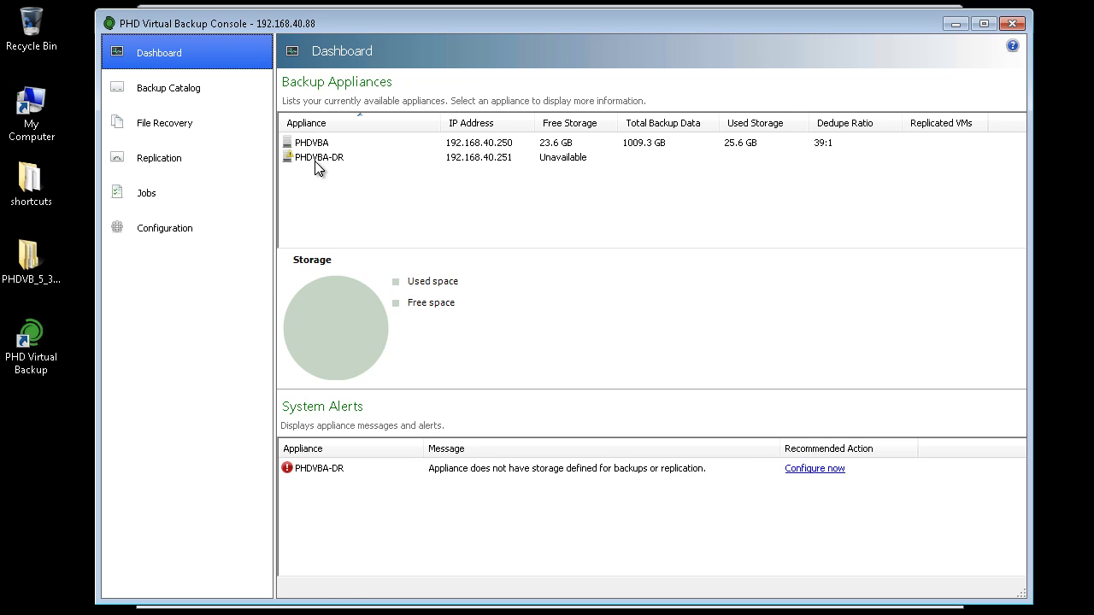
In the PHD Virtual Backup Console, examine the connector share and credential configuration of the PHDVBA appliance.
{"action": "left_click", "coordinate": [221, 167]}
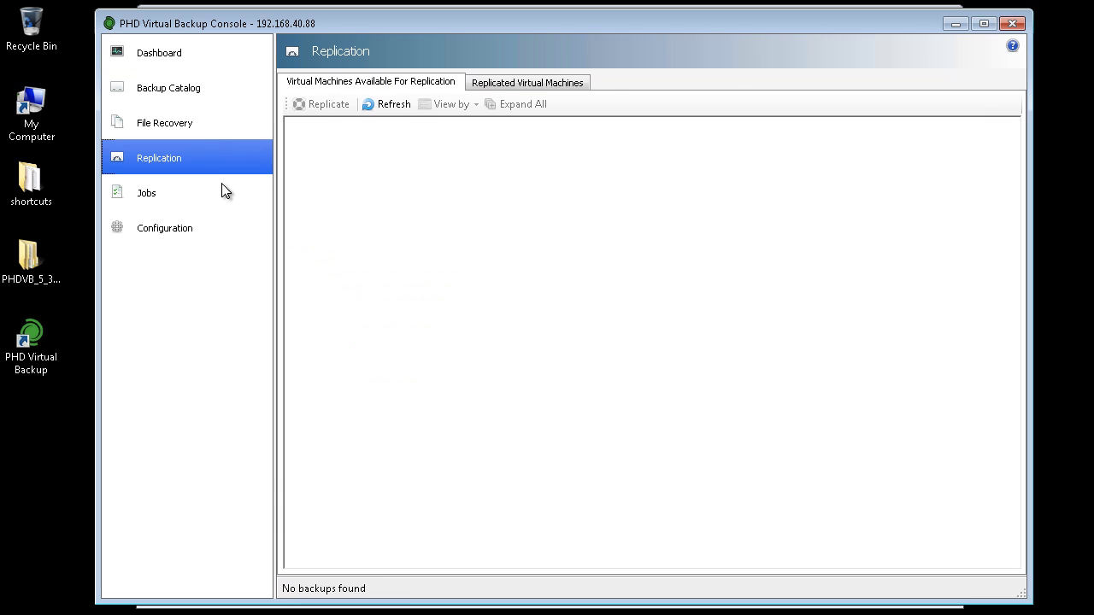
{"action": "left_click", "coordinate": [191, 237]}
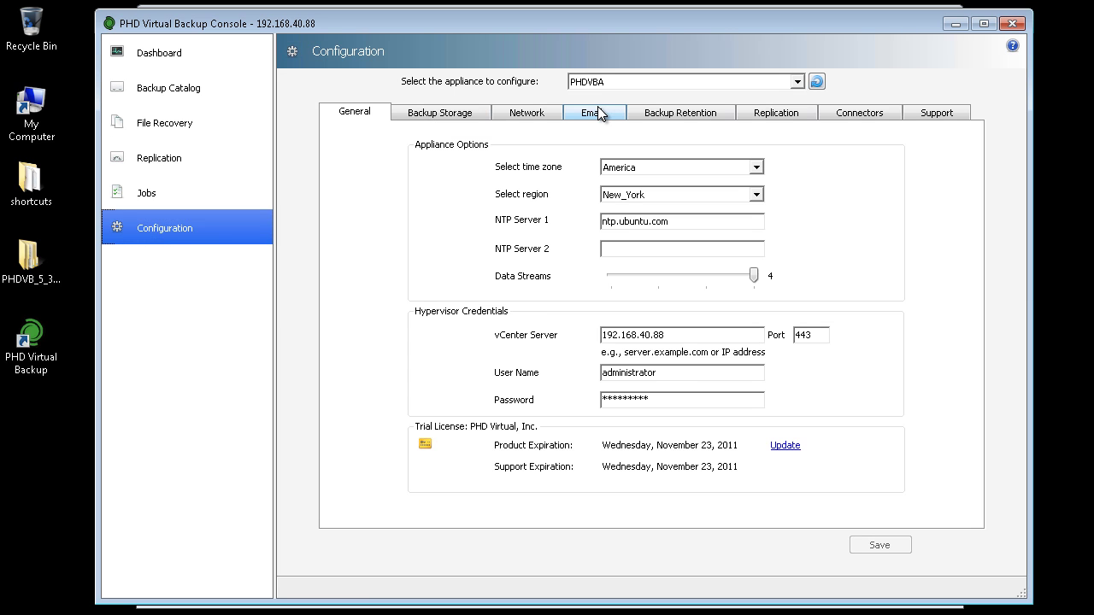
{"action": "left_click", "coordinate": [888, 113]}
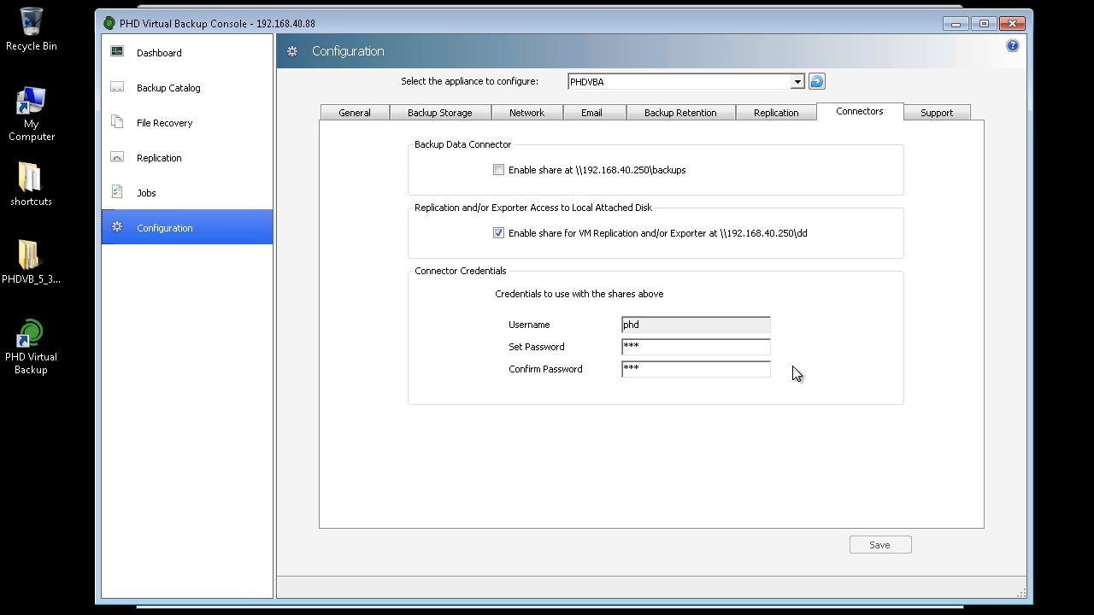
Discover the remote data stores available as replication sources for the PHDVBA-DR appliance.
{"action": "left_click", "coordinate": [797, 81]}
{"action": "left_click", "coordinate": [614, 93]}
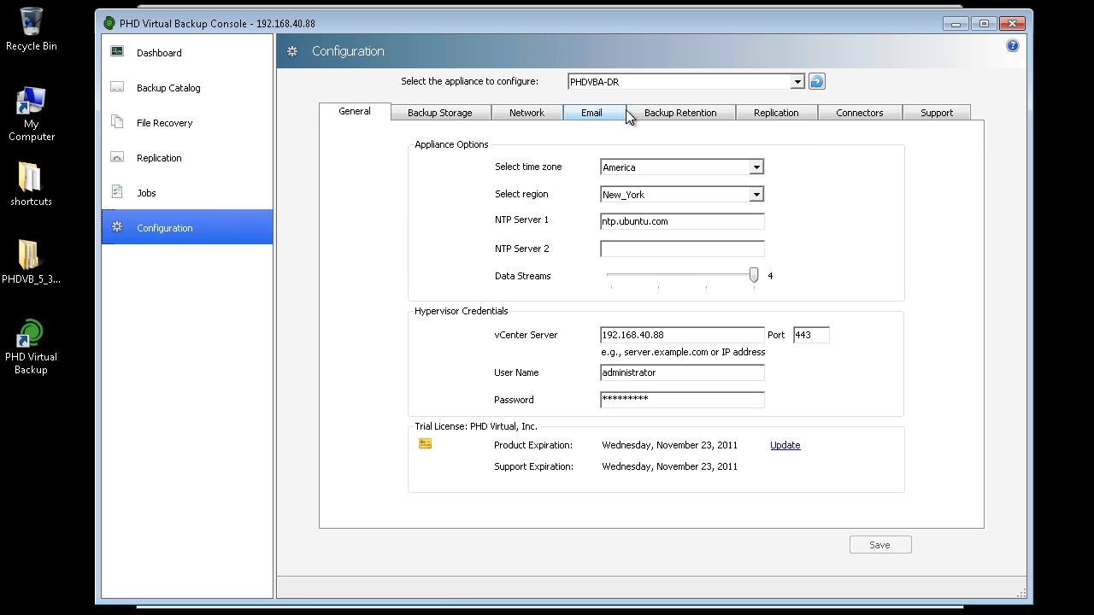
{"action": "left_click", "coordinate": [799, 111]}
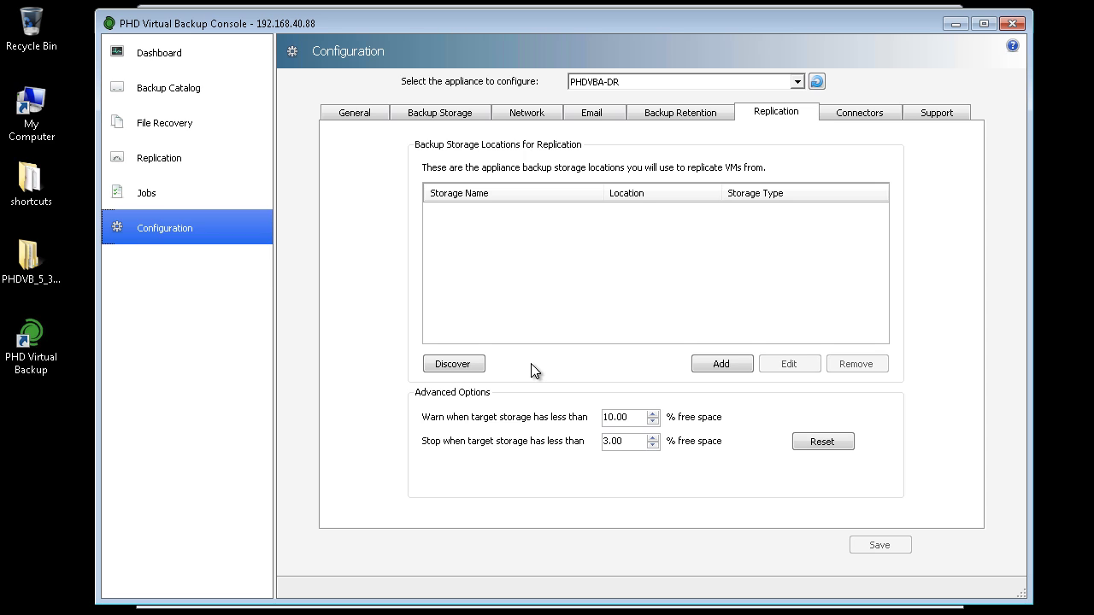
{"action": "left_click", "coordinate": [479, 365]}
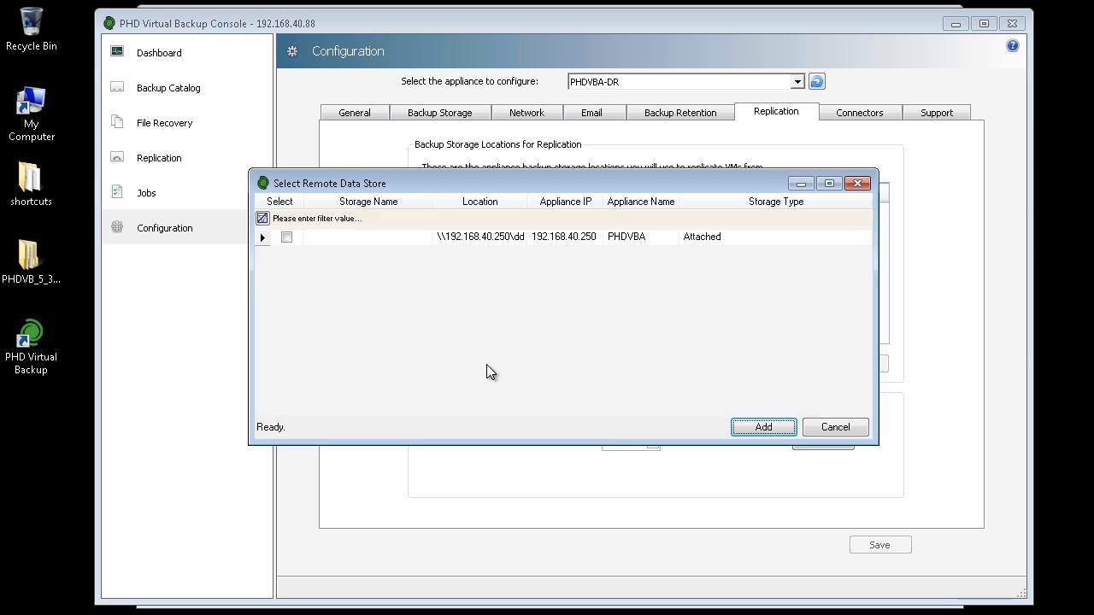
Add the discovered PHDVBA data store under the name PHDVBA Storage, and save the configuration with an appliance restart.
{"action": "left_click", "coordinate": [363, 238]}
{"action": "type", "text": "PHDVBA Storage"}
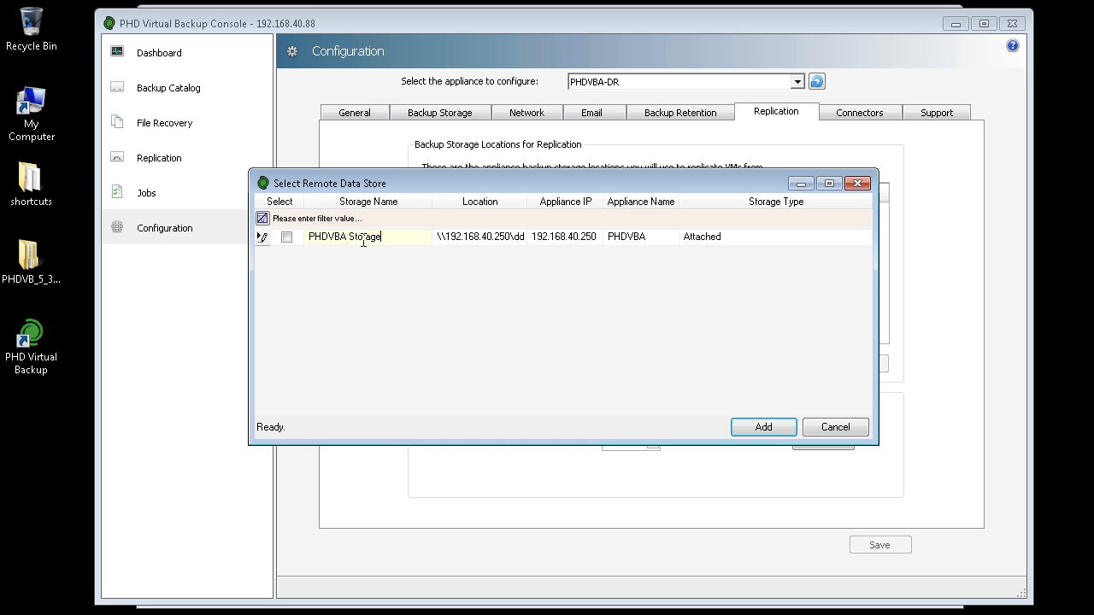
{"action": "left_click", "coordinate": [286, 237]}
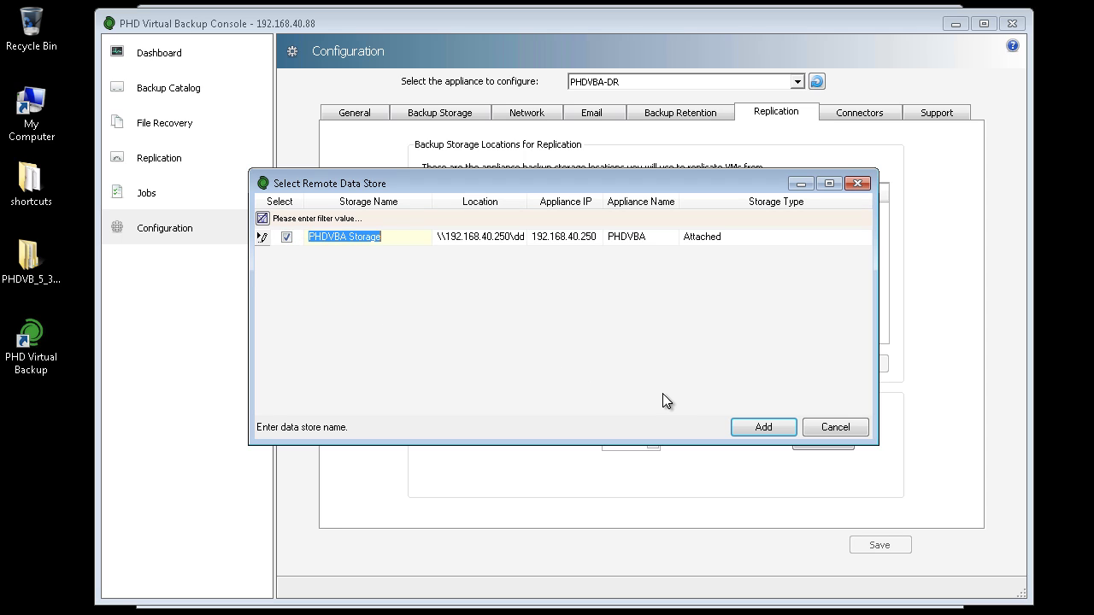
{"action": "left_click", "coordinate": [775, 430]}
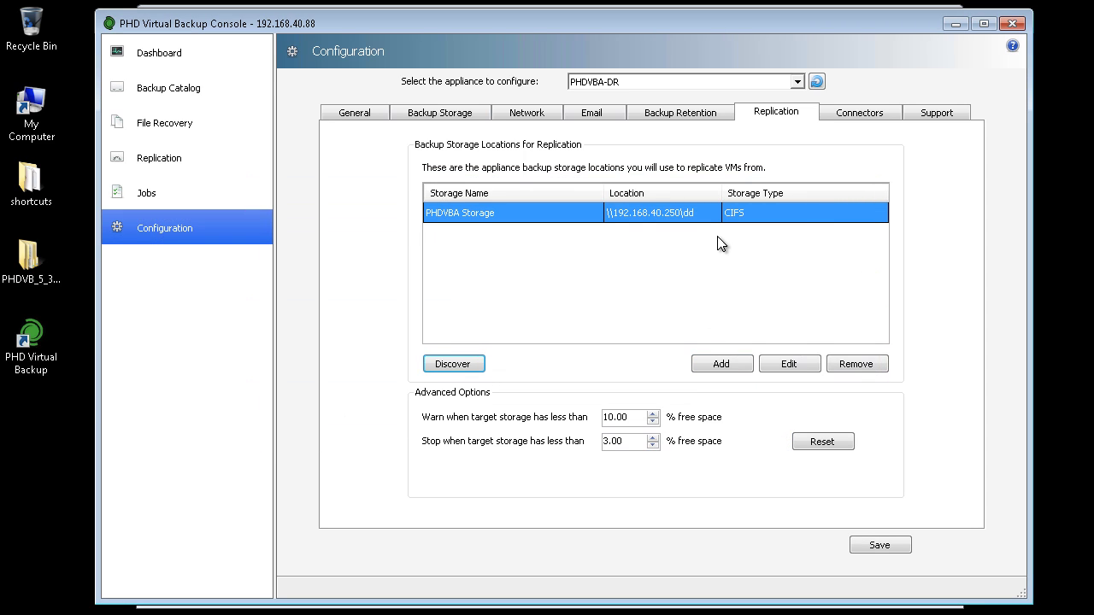
{"action": "left_click", "coordinate": [900, 545]}
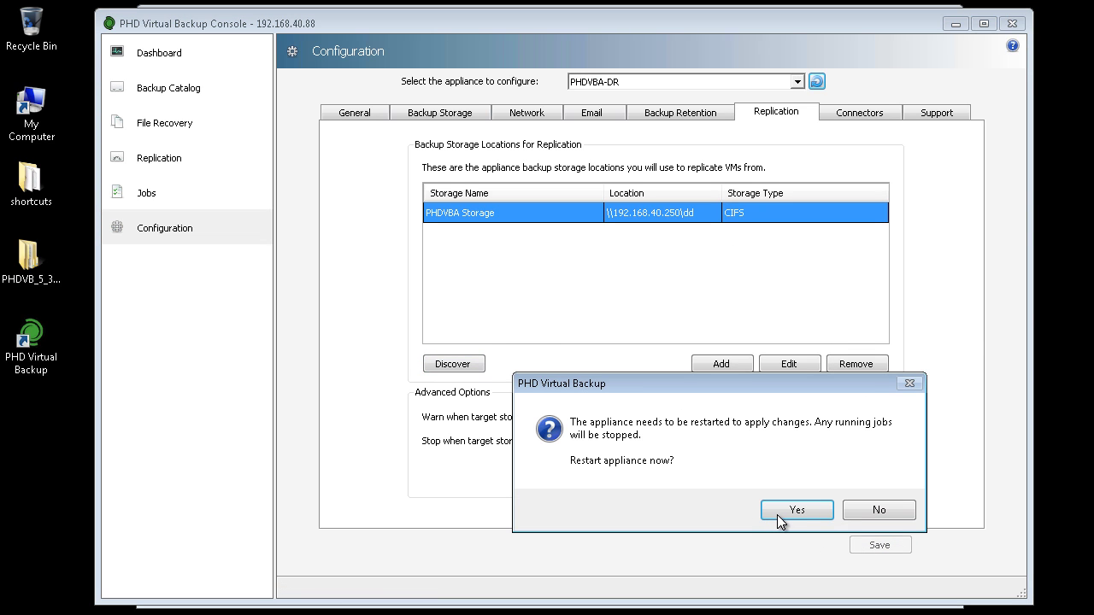
{"action": "left_click", "coordinate": [780, 513]}
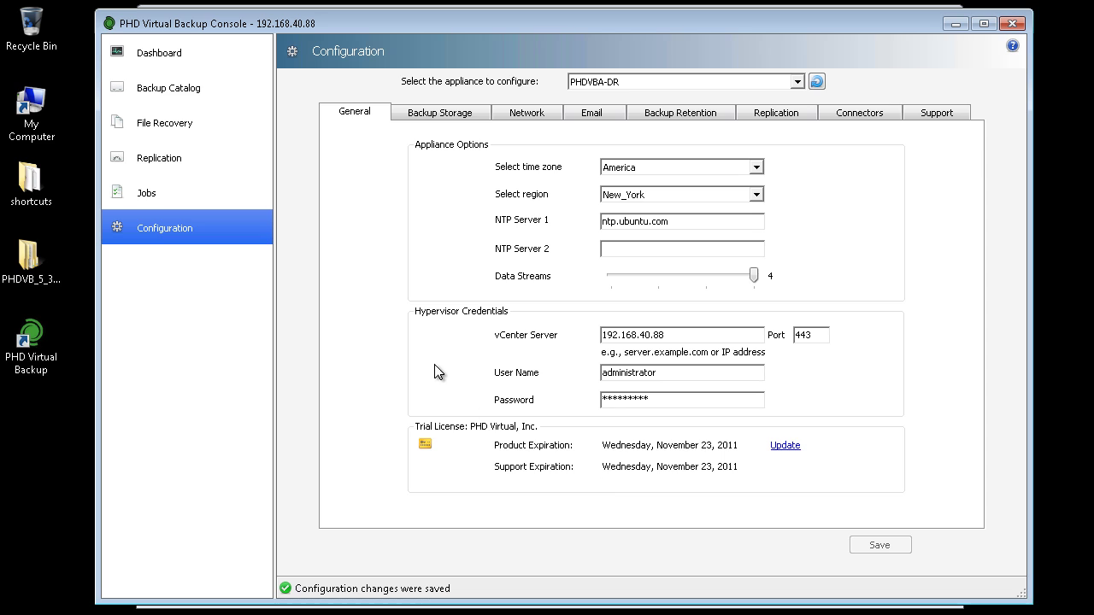
List the virtual machines available for replication, grouped by data store.
{"action": "left_click", "coordinate": [179, 157]}
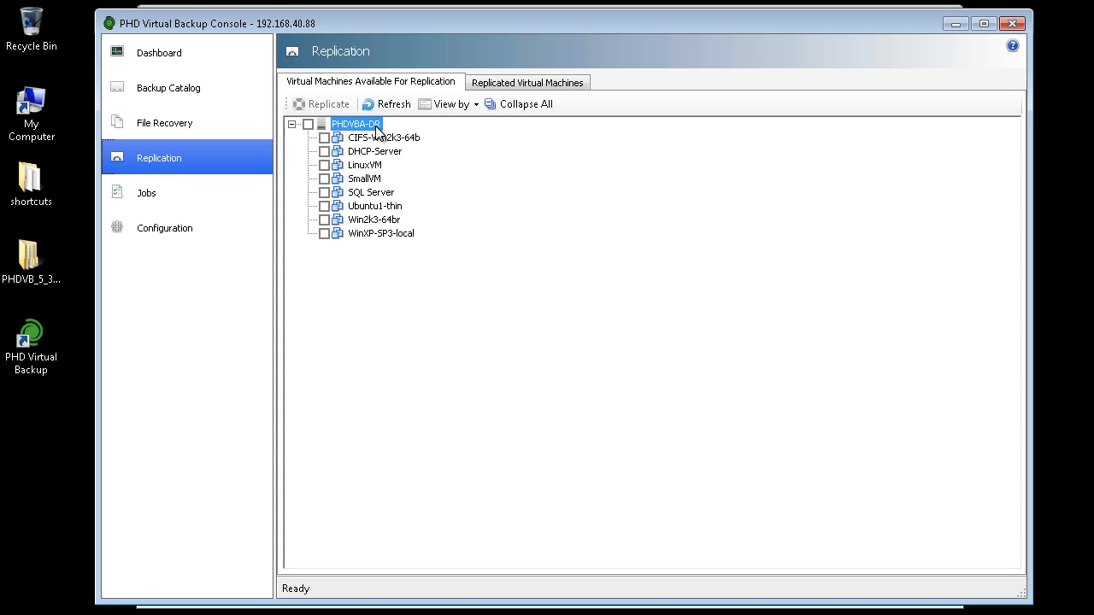
{"action": "left_click", "coordinate": [468, 112]}
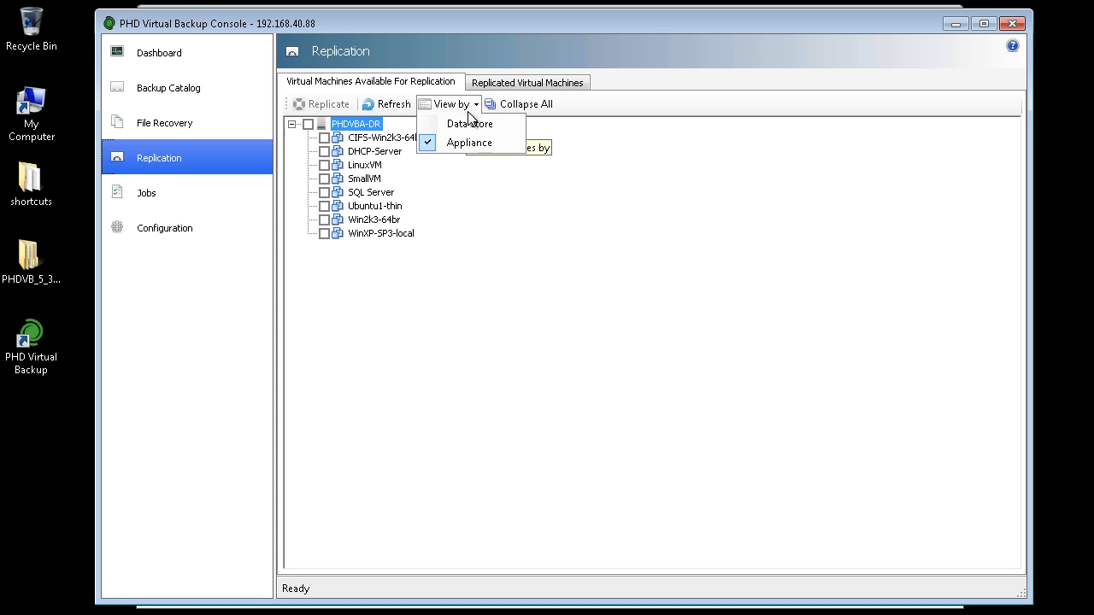
{"action": "left_click", "coordinate": [476, 124]}
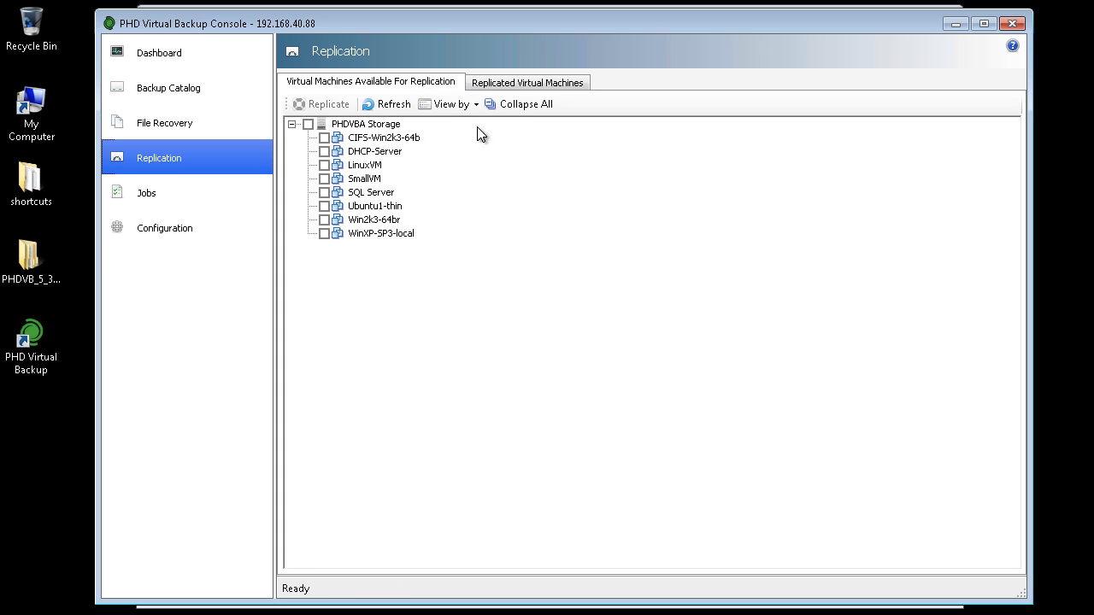
{"action": "left_click", "coordinate": [389, 127]}
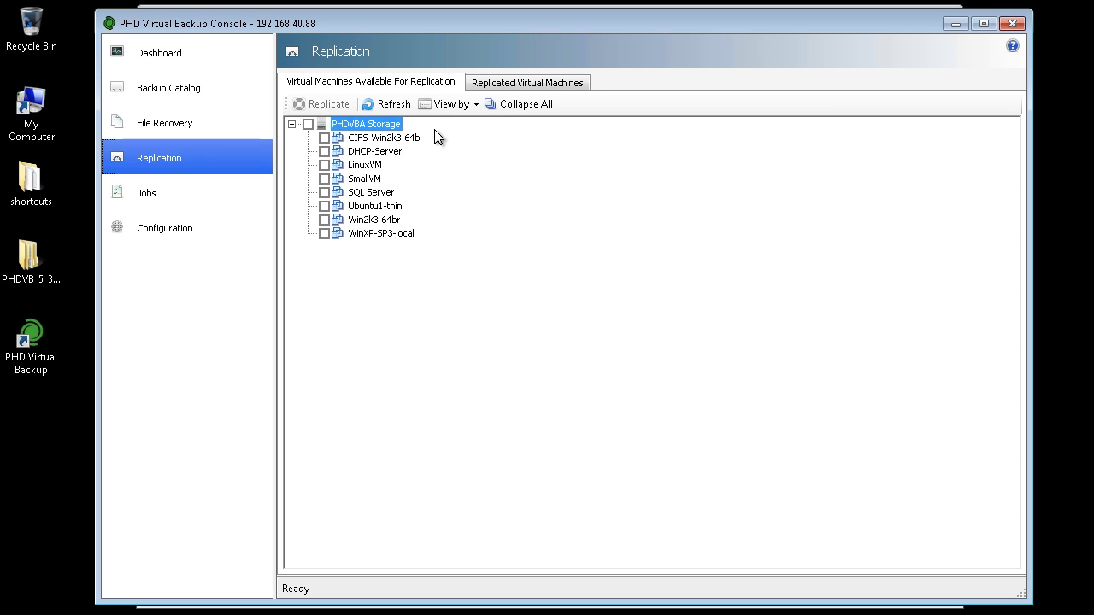
Start creating a replication job for the DHCP-Server and SQL Server virtual machines.
{"action": "left_click", "coordinate": [325, 151]}
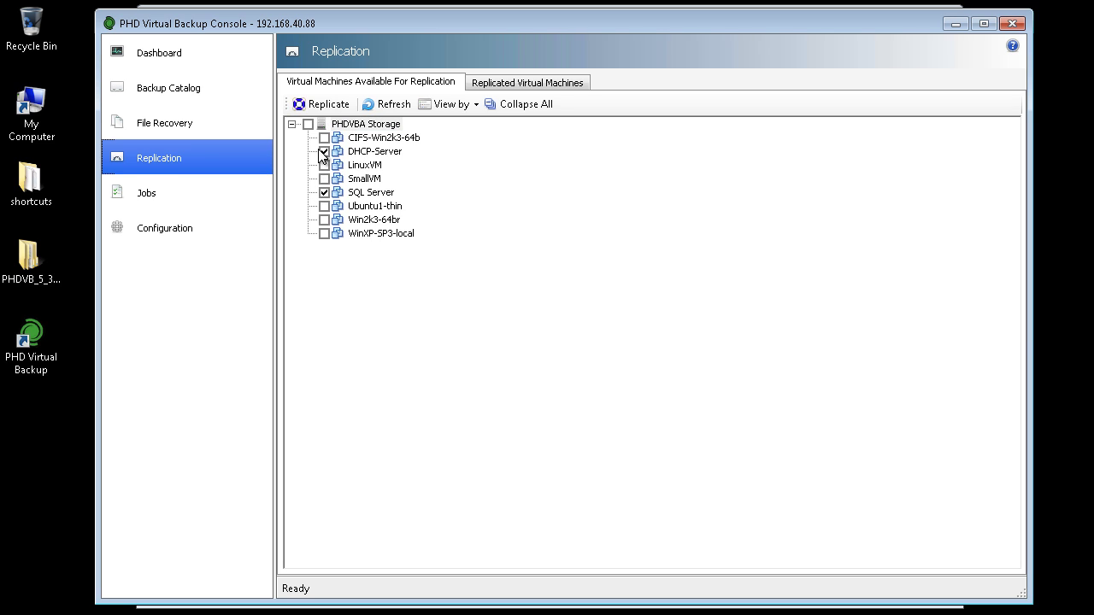
{"action": "left_click", "coordinate": [323, 103]}
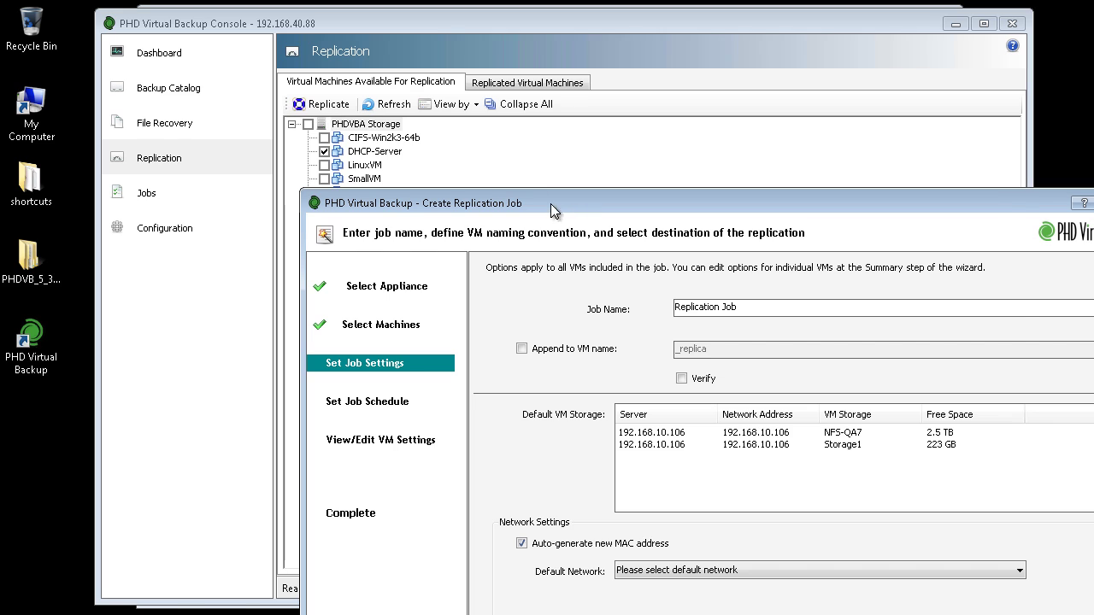
{"action": "left_click_drag", "start_coordinate": [574, 206], "coordinate": [415, 129]}
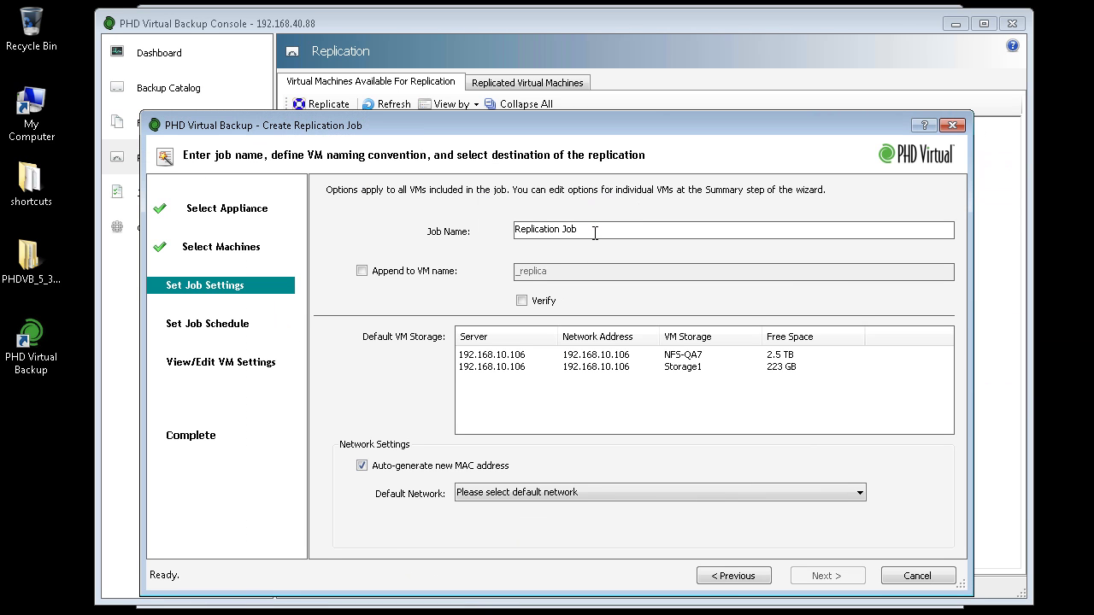
Name the job Replication Daily and enable appending _replica to the replicated VM names.
{"action": "key", "text": "BackSpace"}
{"action": "key", "text": "BackSpace"}
{"action": "key", "text": "BackSpace"}
{"action": "type", "text": "Daily"}
{"action": "left_click", "coordinate": [362, 271]}
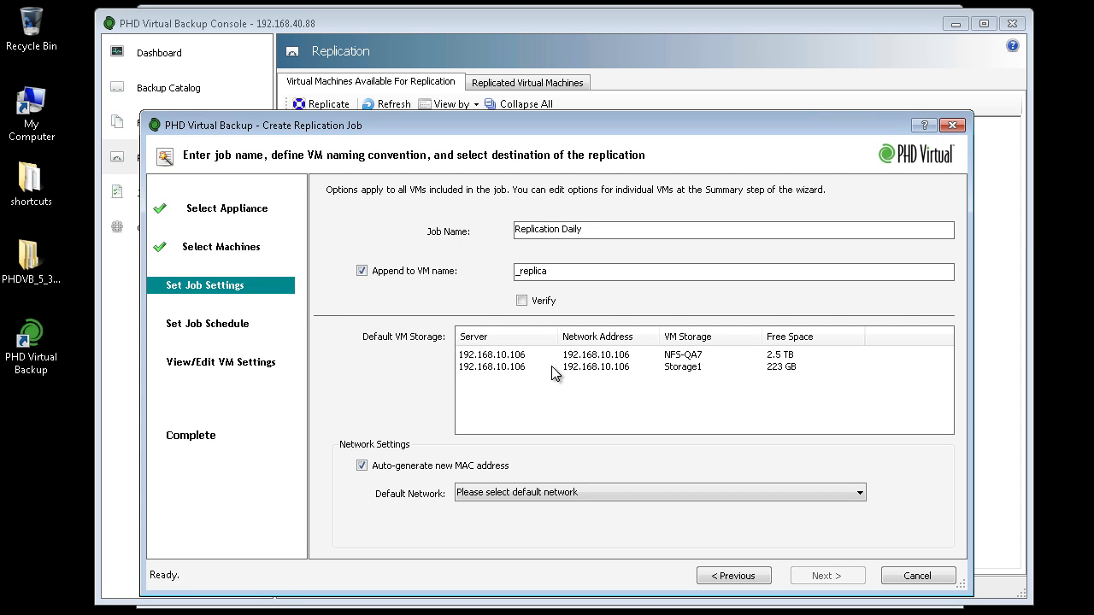
Set the job's default VM storage to NFS-QA7 and its default network to 40 Dev, and continue to the schedule.
{"action": "left_click", "coordinate": [506, 357]}
{"action": "left_click", "coordinate": [462, 495]}
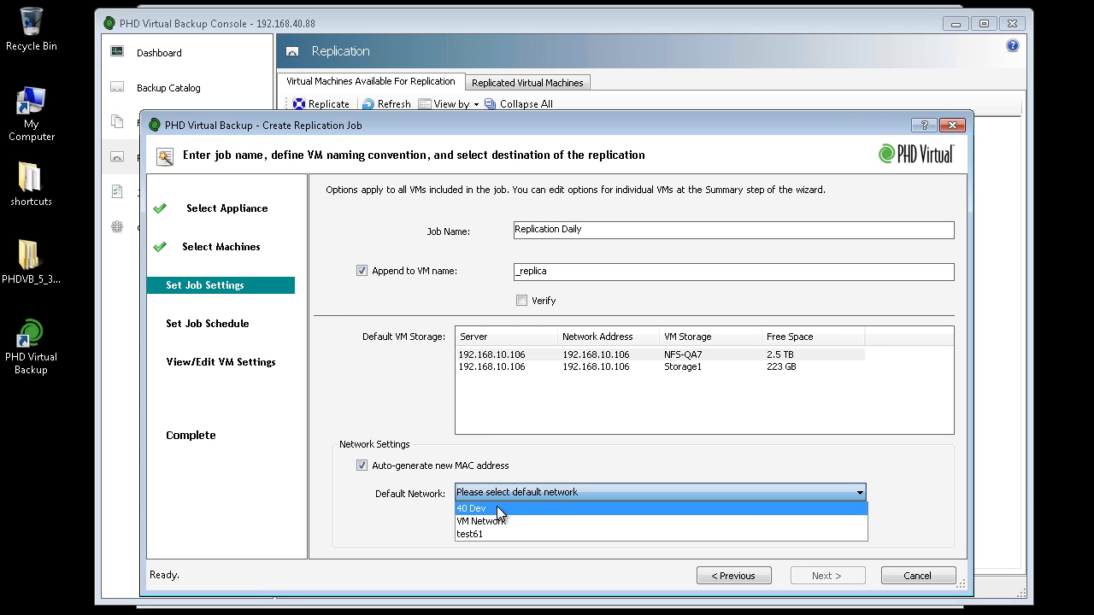
{"action": "left_click", "coordinate": [497, 509]}
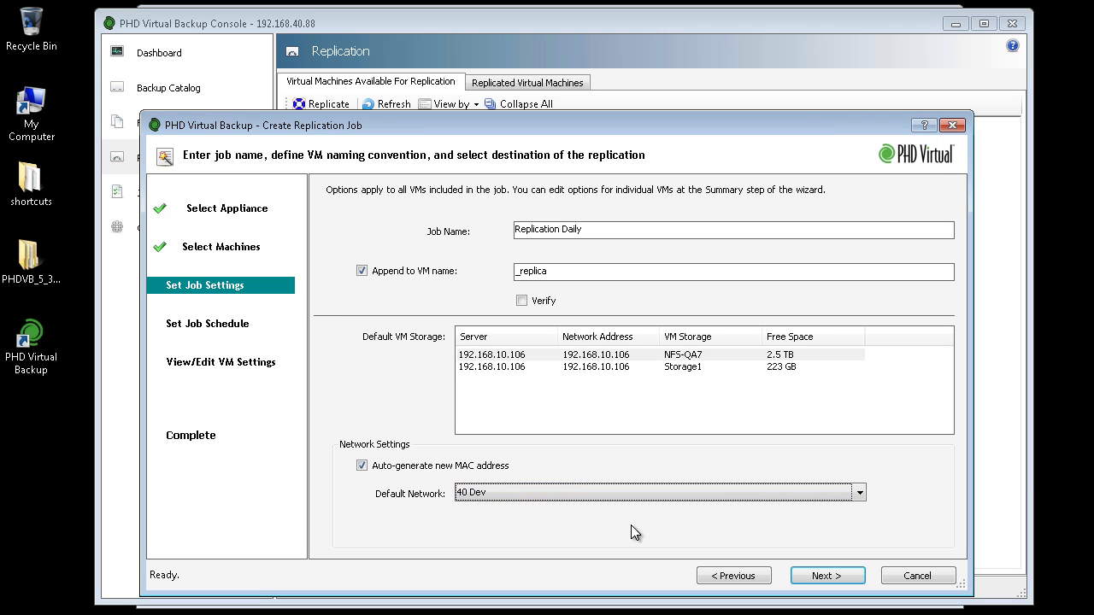
{"action": "left_click", "coordinate": [857, 581]}
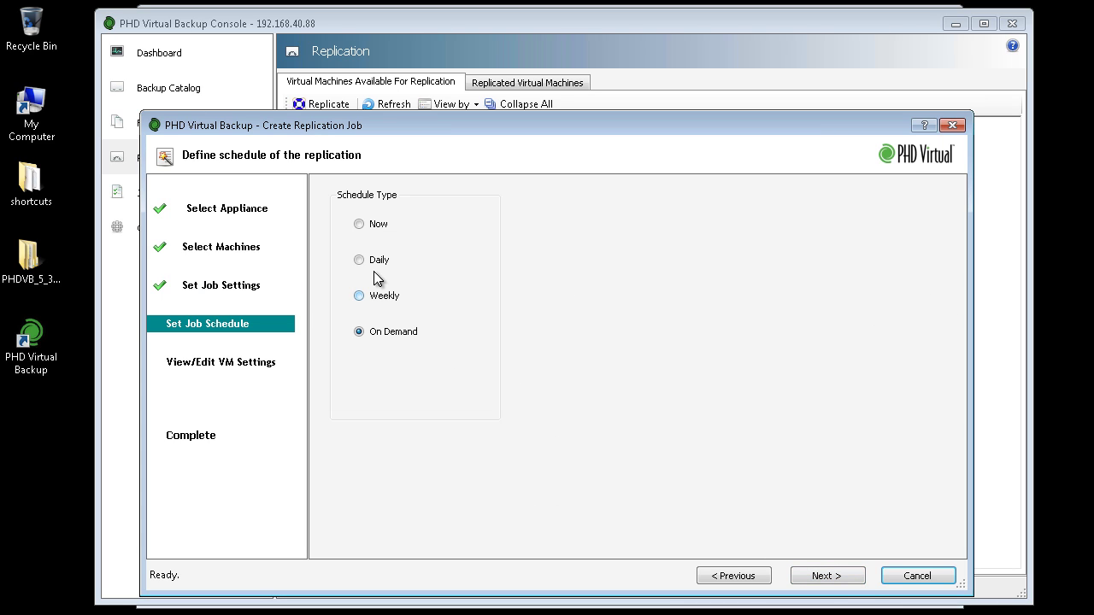
Schedule the replication job daily with a start time of 12:00:00 AM and continue to the job summary.
{"action": "left_click", "coordinate": [359, 260]}
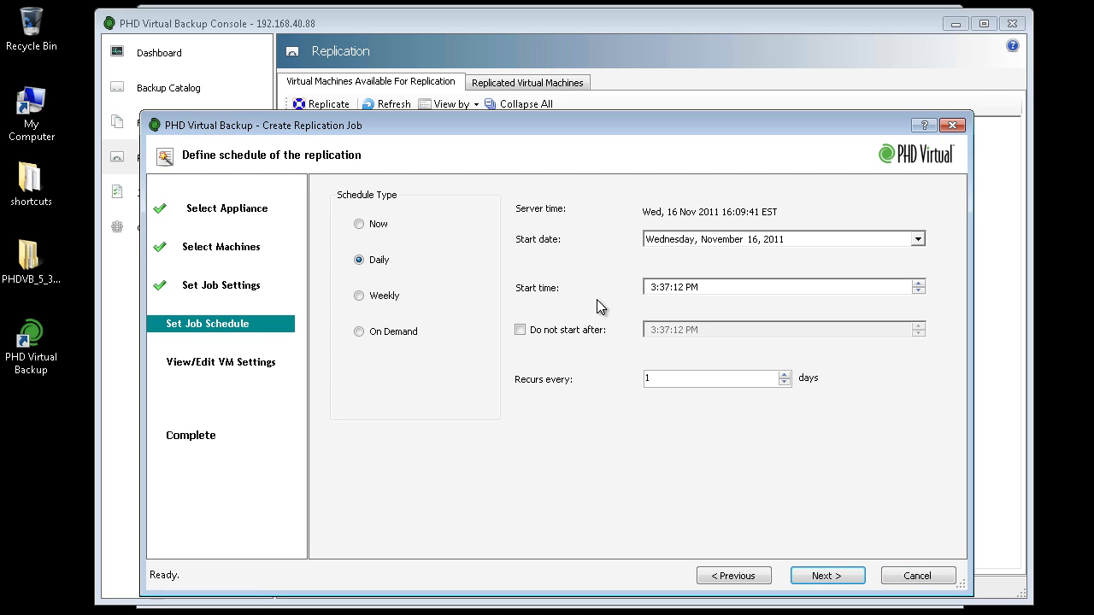
{"action": "left_click", "coordinate": [652, 289]}
{"action": "type", "text": "12"}
{"action": "left_click", "coordinate": [665, 288]}
{"action": "type", "text": "00"}
{"action": "left_click", "coordinate": [678, 286]}
{"action": "type", "text": "00 AM"}
{"action": "left_click", "coordinate": [851, 577]}
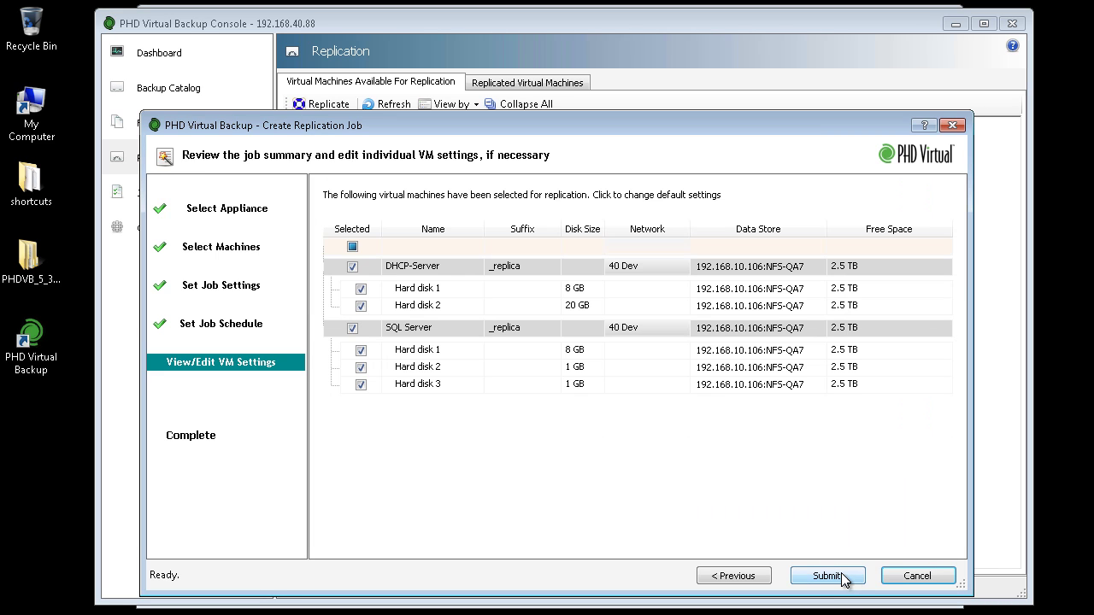
Review the individual VM settings for suffix, DHCP-Server network, and the SQL Server and Hard disk 2 data stores.
{"action": "left_click", "coordinate": [536, 329]}
{"action": "left_click", "coordinate": [670, 267]}
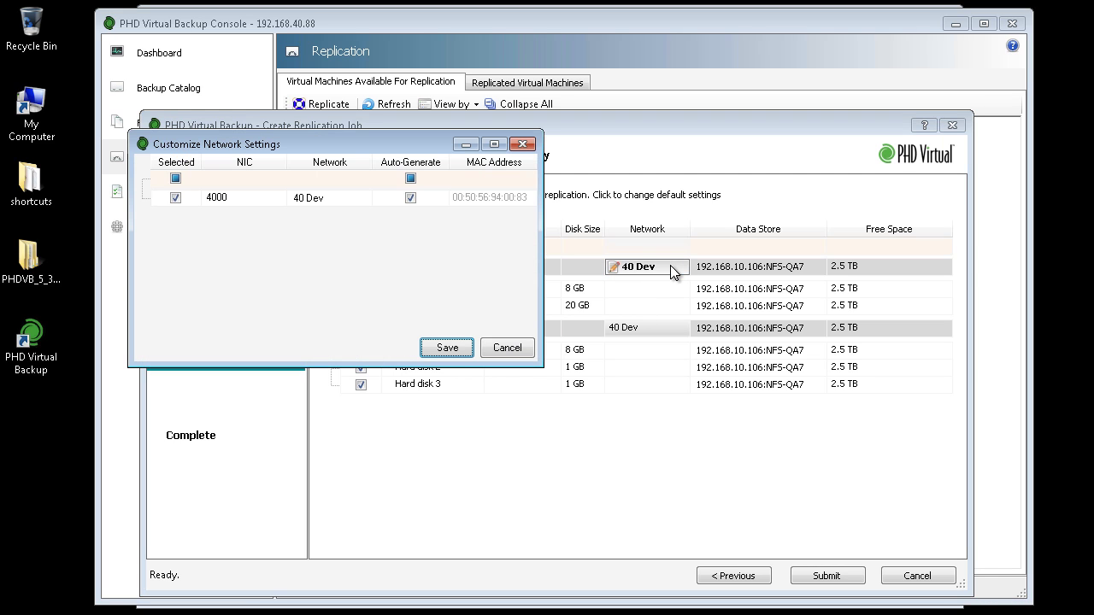
{"action": "left_click", "coordinate": [506, 348]}
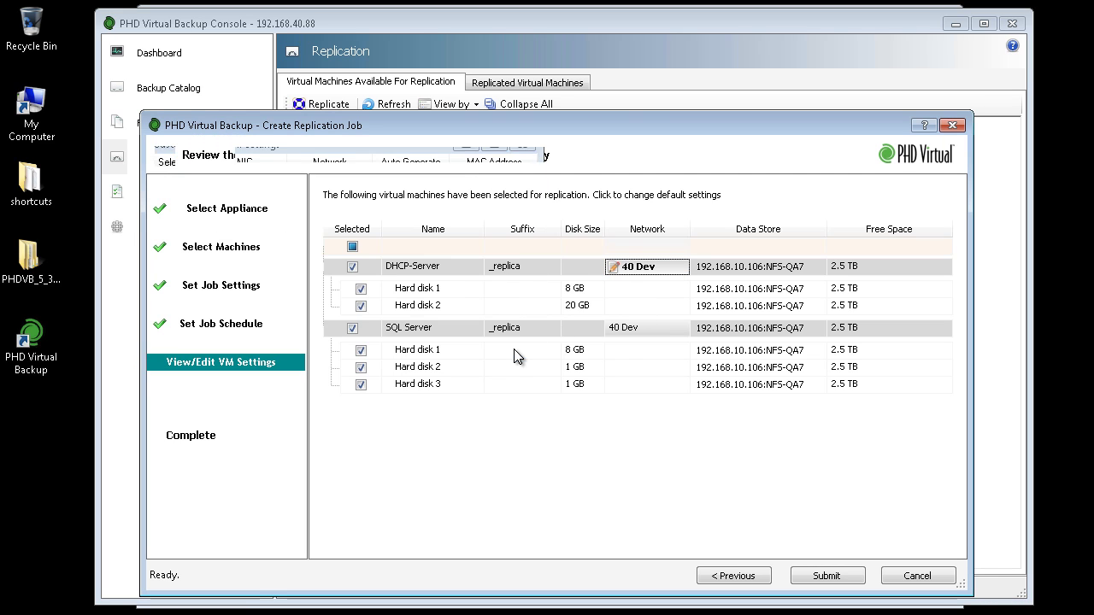
{"action": "left_click", "coordinate": [819, 330]}
{"action": "left_click", "coordinate": [820, 331]}
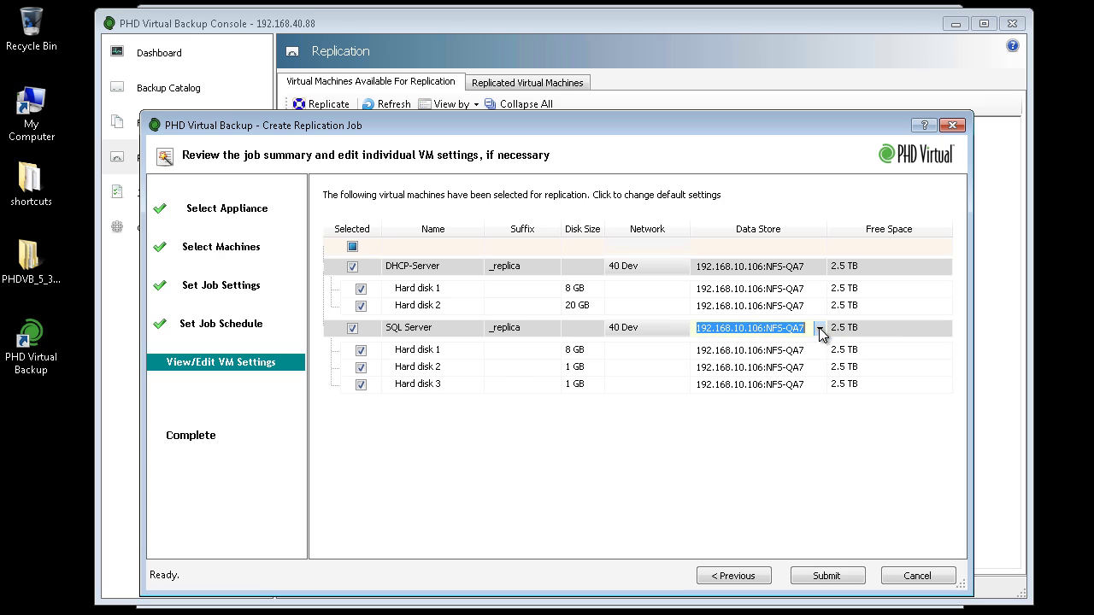
{"action": "left_click", "coordinate": [819, 368]}
{"action": "left_click", "coordinate": [820, 371]}
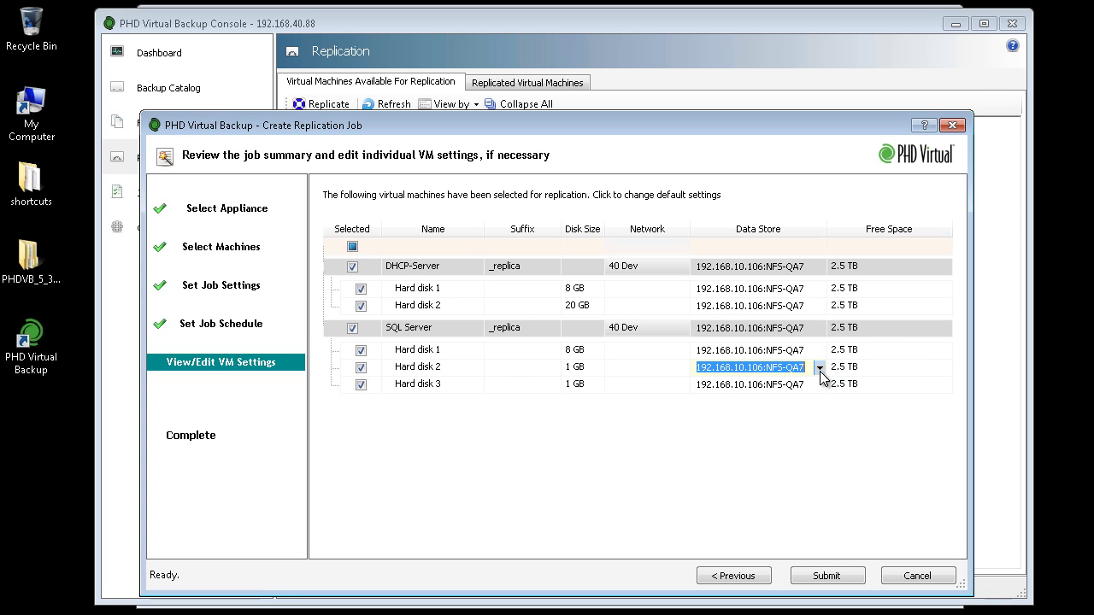
Submit the replication job and display the details of Replication Daily in the job list.
{"action": "left_click", "coordinate": [855, 576]}
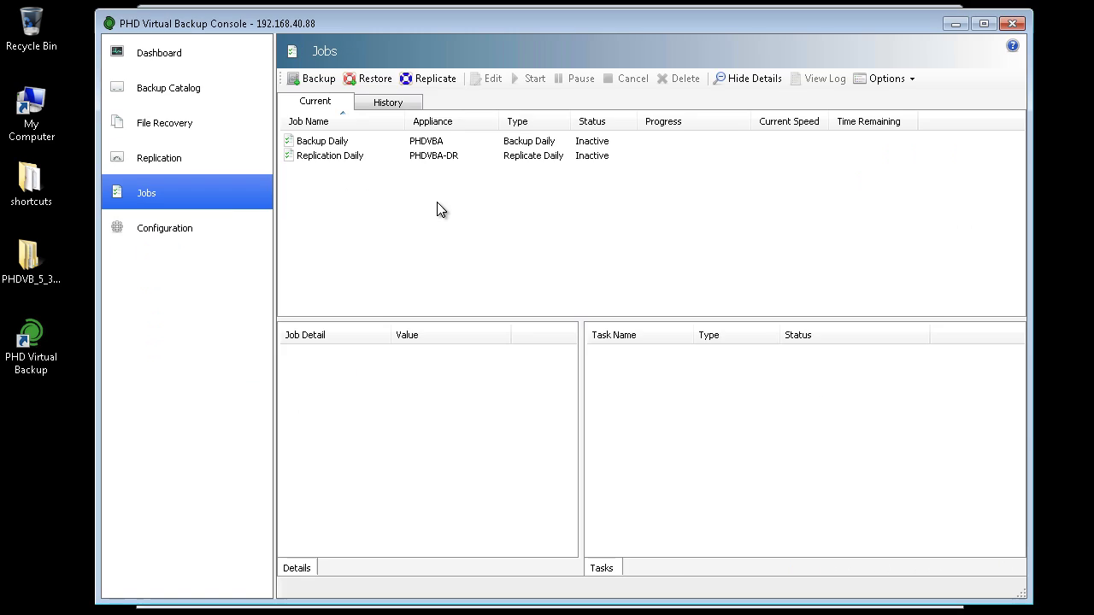
{"action": "left_click", "coordinate": [424, 161]}
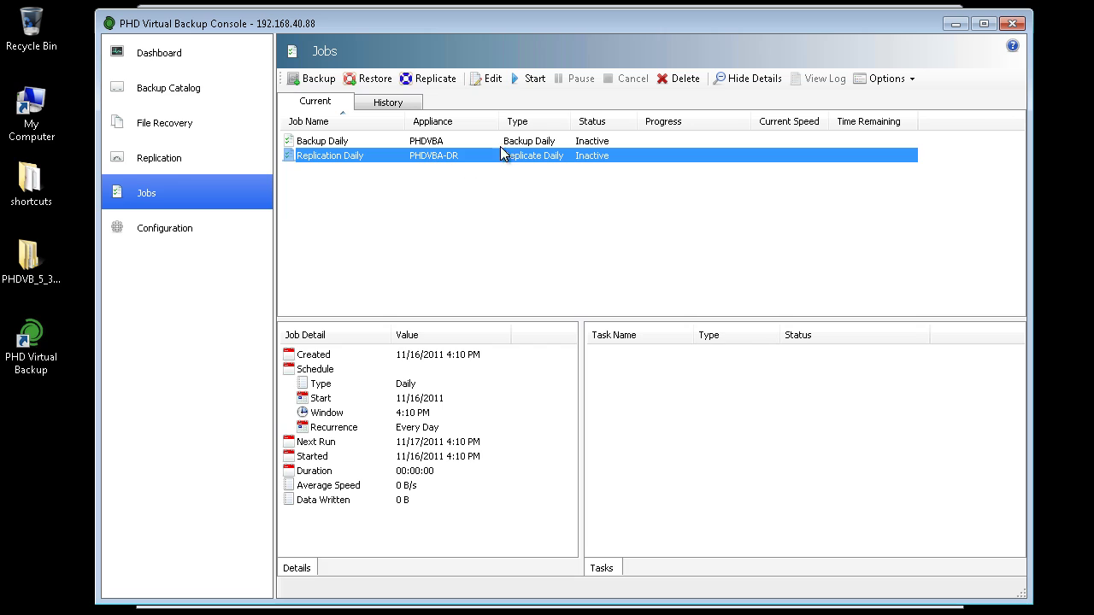
Start the Replication Daily job and switch to vSphere Client to view the summaries of DHCP-Server_replica and SQL Server_replica.
{"action": "left_click", "coordinate": [535, 79]}
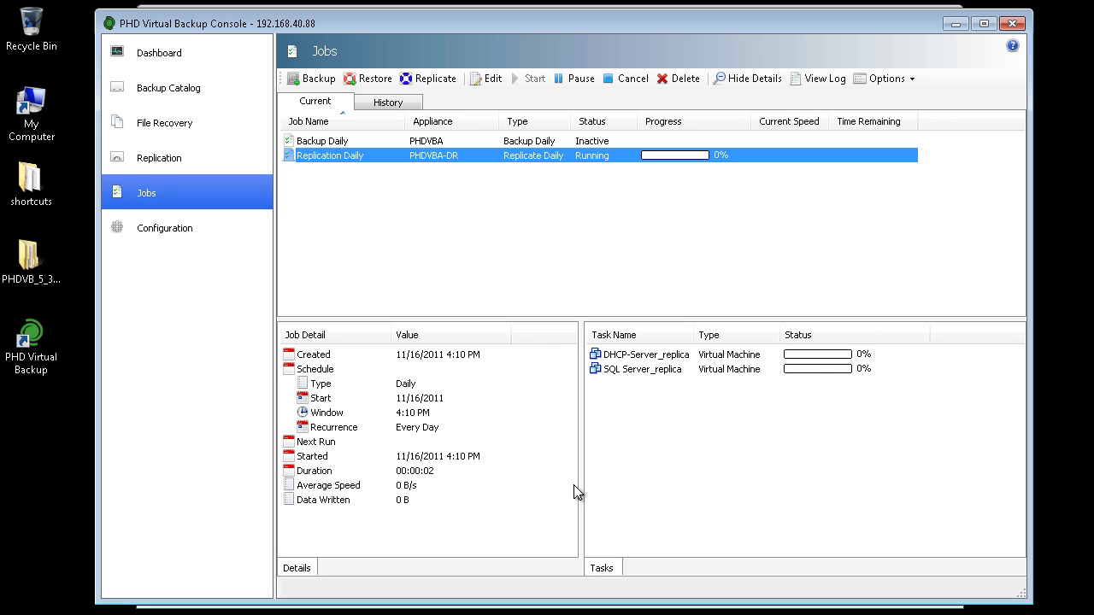
{"action": "key", "text": "alt+Tab"}
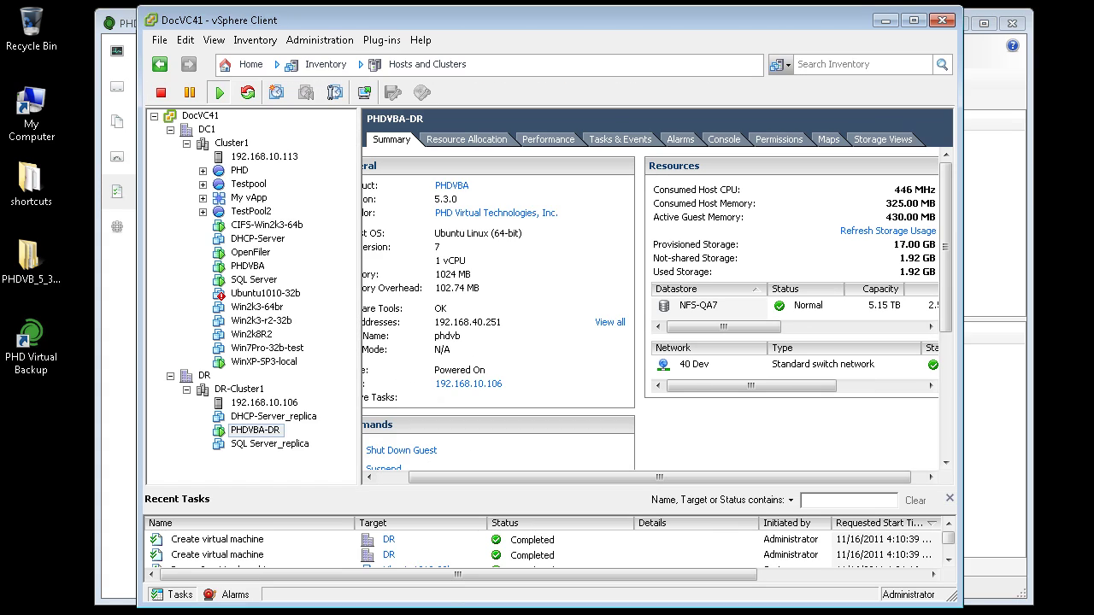
{"action": "left_click", "coordinate": [301, 416]}
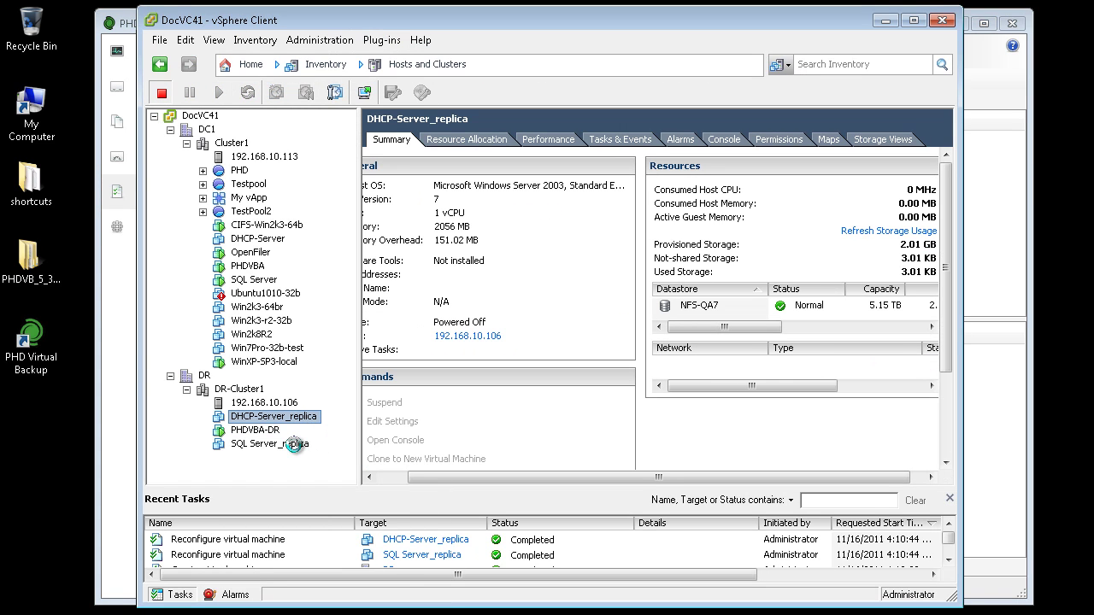
{"action": "left_click", "coordinate": [296, 444]}
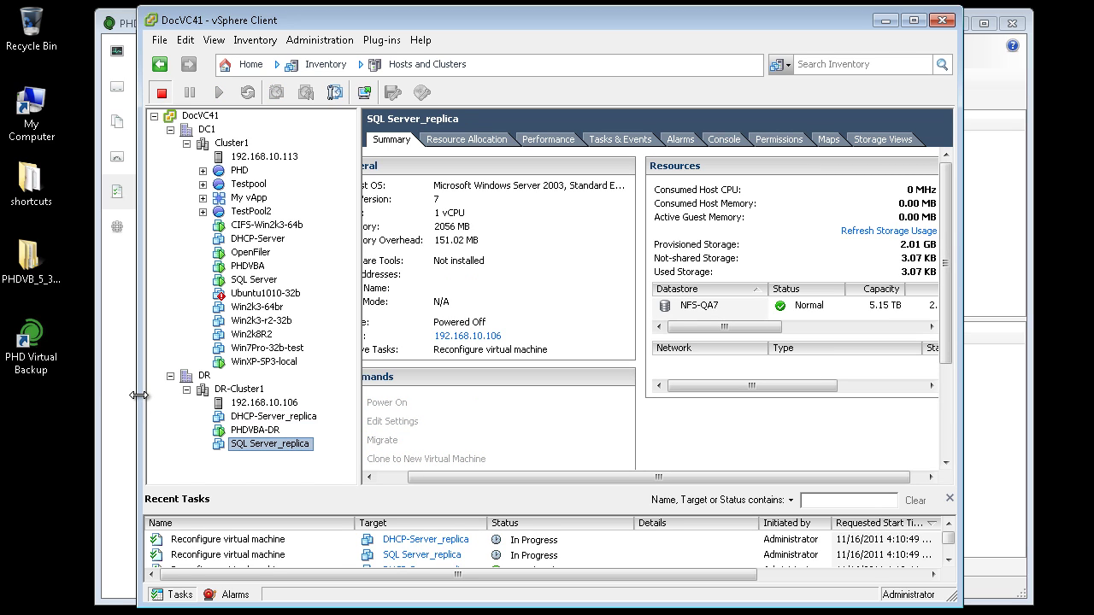
{"action": "left_click_drag", "start_coordinate": [137, 395], "coordinate": [103, 393]}
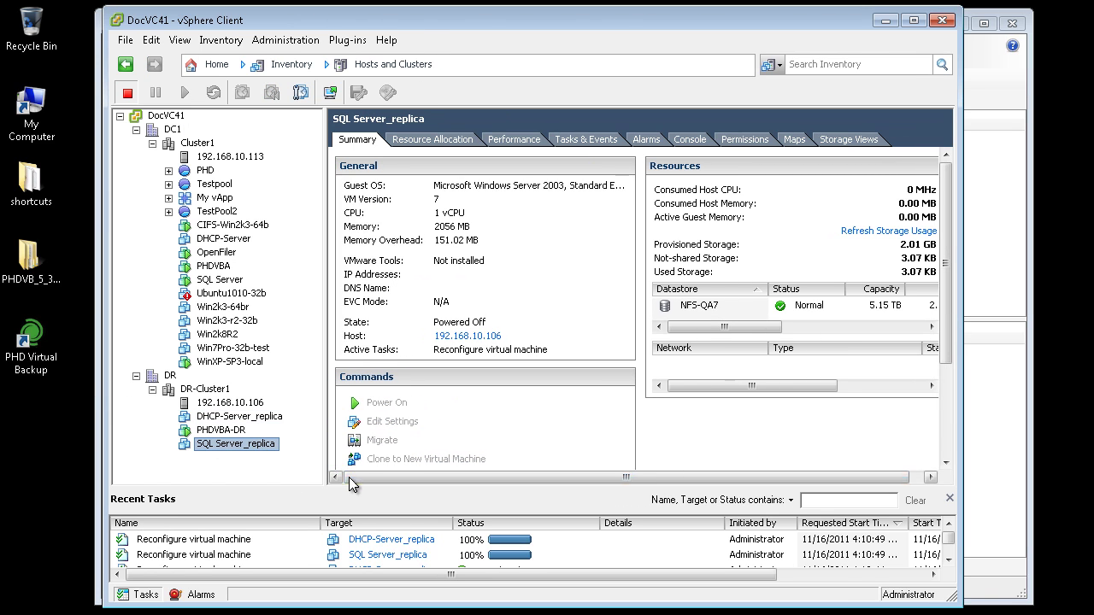
Switch back to PHD Virtual Backup Console, review the replicated virtual machines and their available actions, and select SQL Server_replica.
{"action": "left_click", "coordinate": [987, 570]}
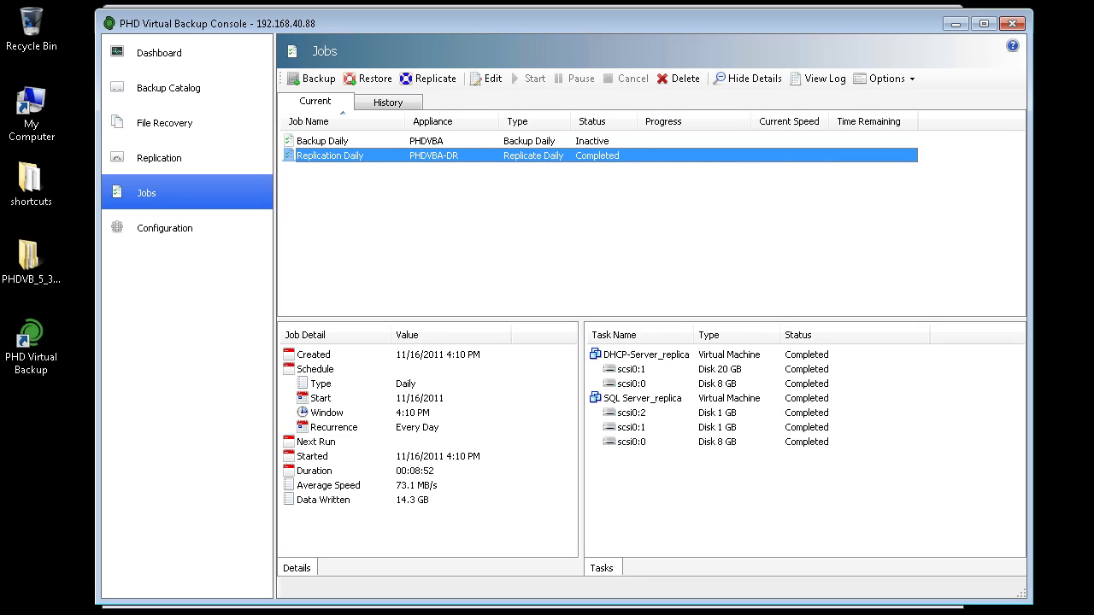
{"action": "left_click", "coordinate": [184, 162]}
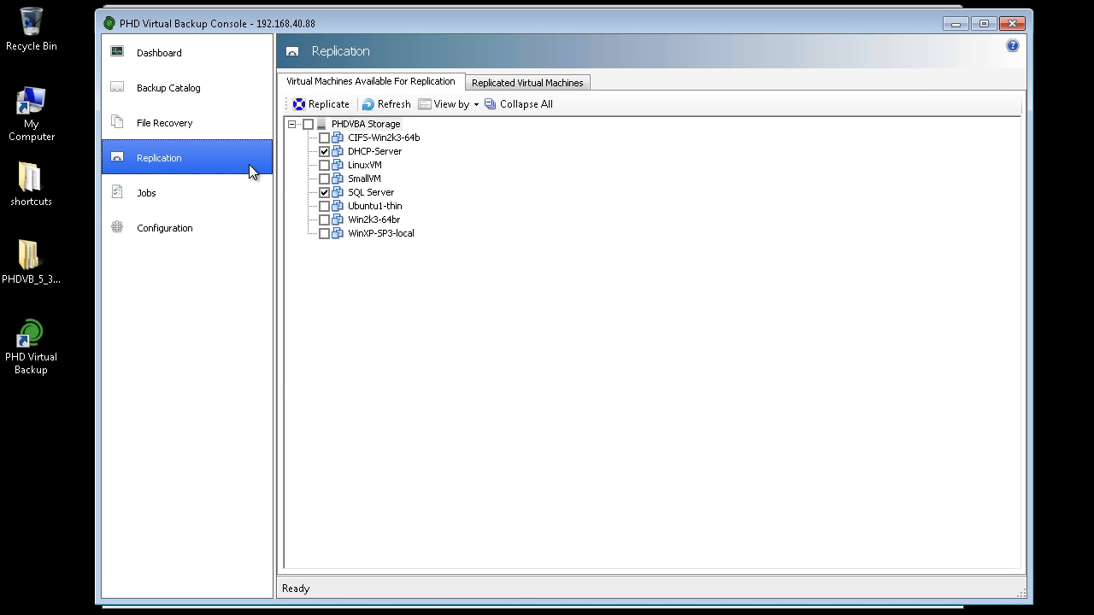
{"action": "left_click", "coordinate": [528, 86]}
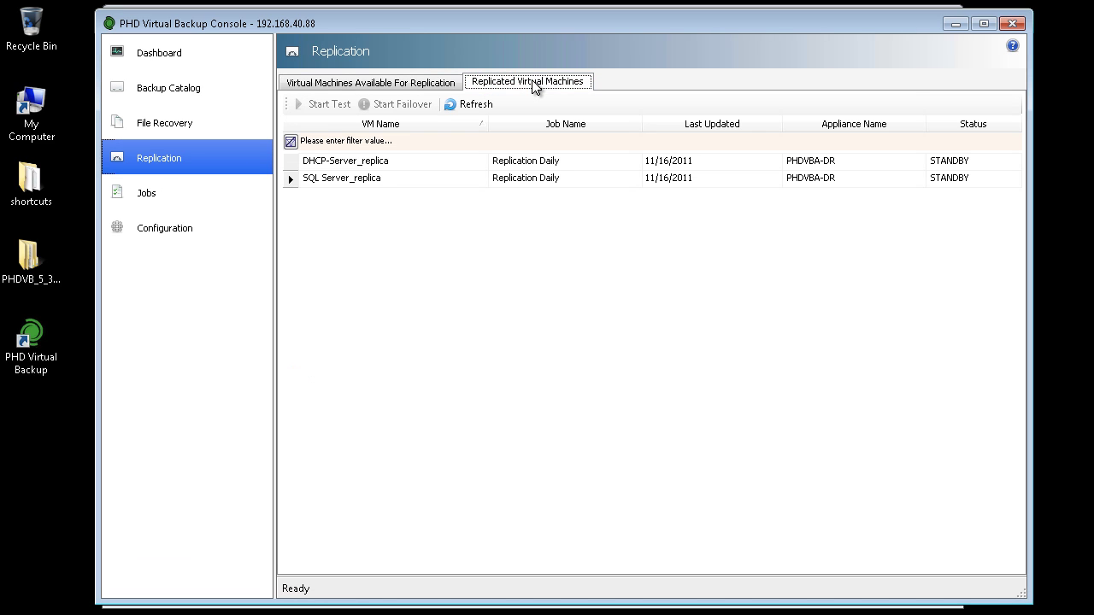
{"action": "left_click", "coordinate": [427, 164]}
{"action": "right_click", "coordinate": [432, 180]}
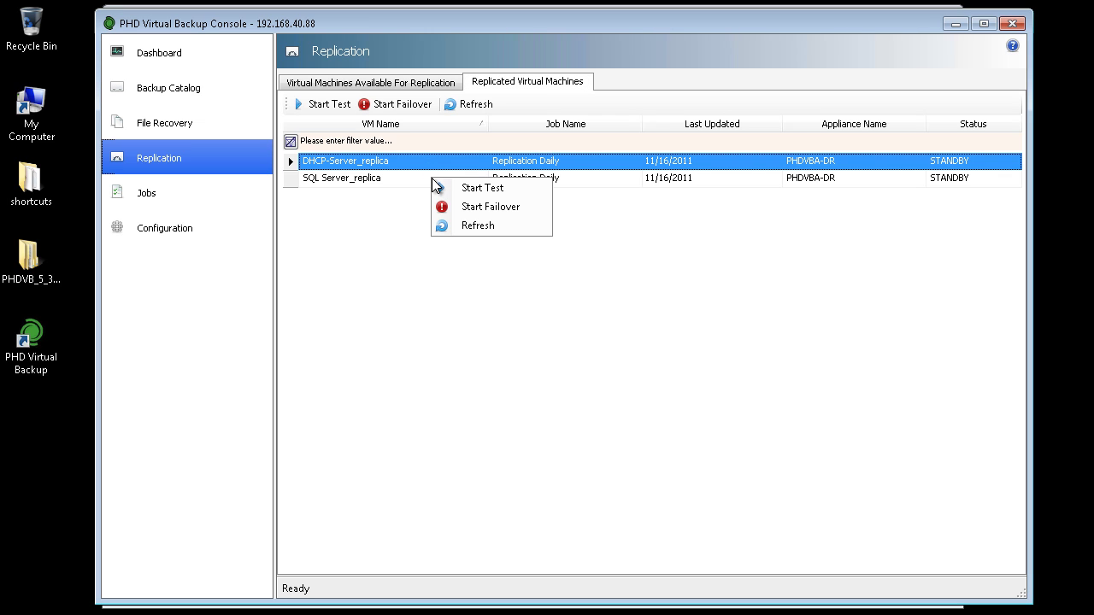
{"action": "left_click", "coordinate": [383, 179]}
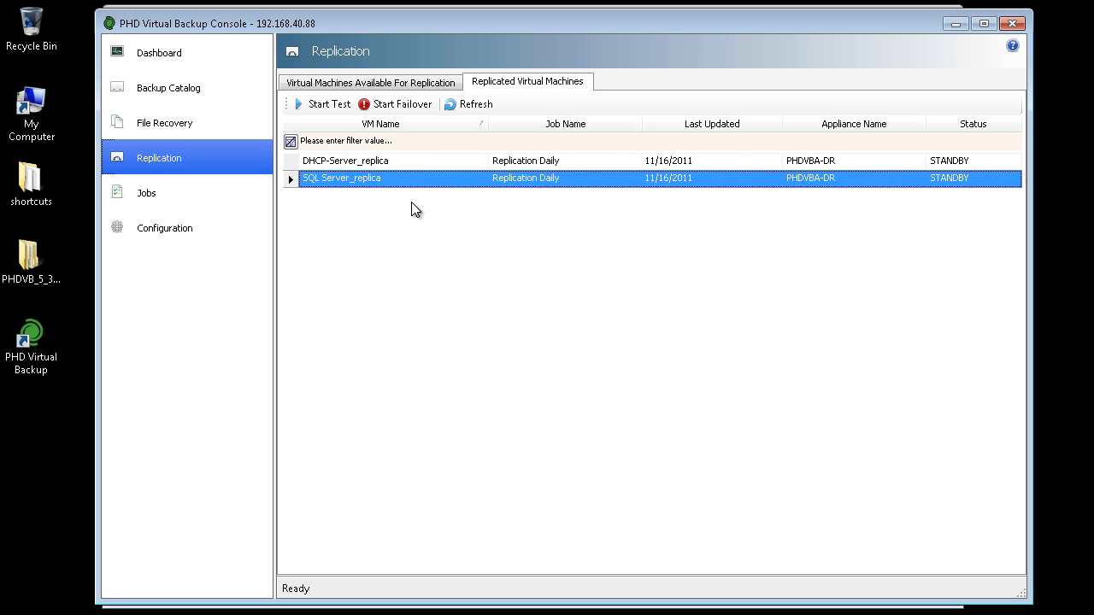